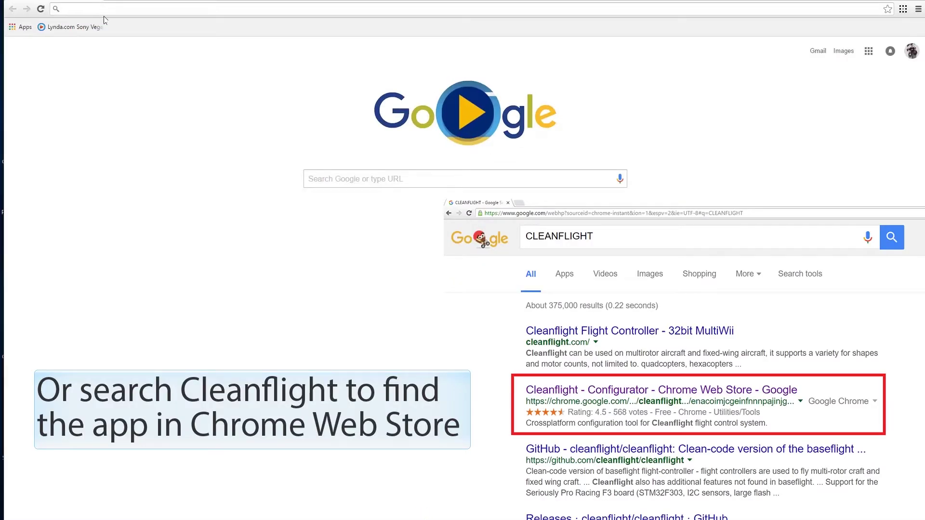
# Step: Search 'cleanflight' in the address bar and go to the Cleanflight - Configurator Web Store listing
pyautogui.write('cleanfl')
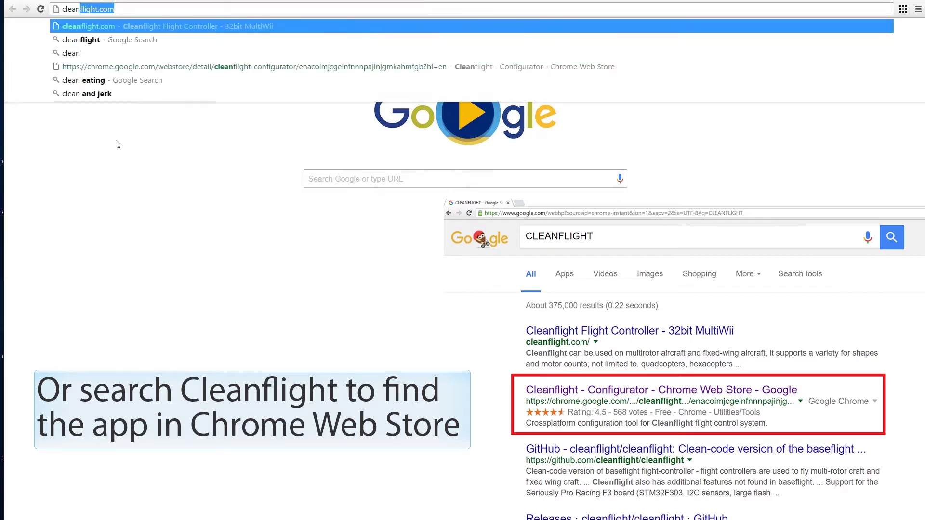
pyautogui.write('ight')
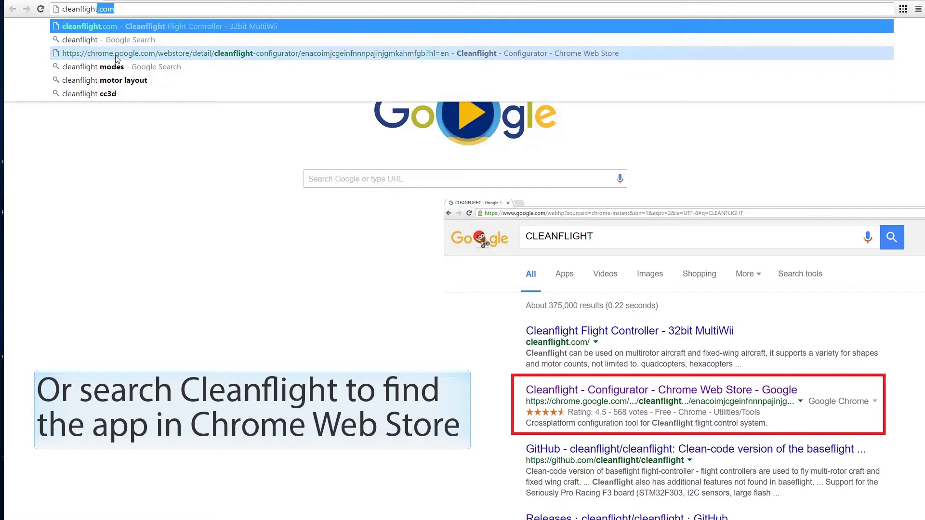
pyautogui.click(170, 54)
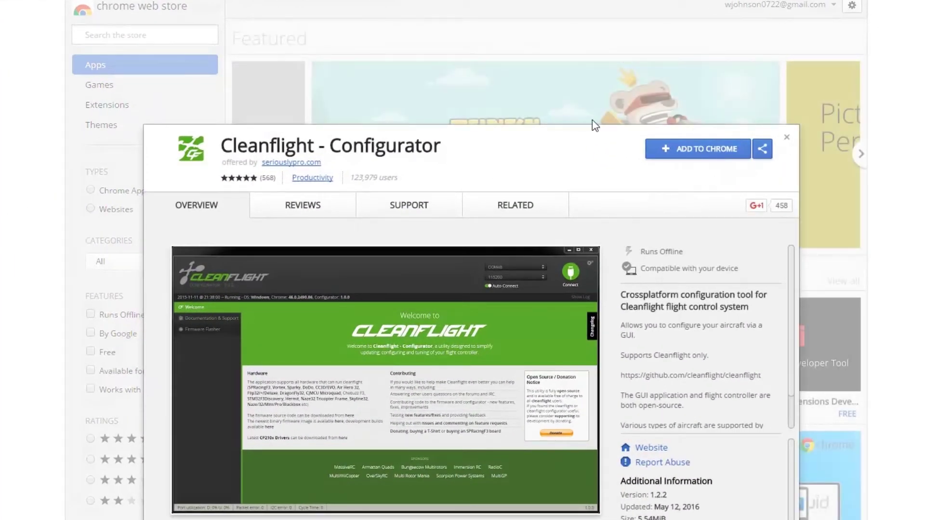
# Step: Add Cleanflight Configurator to Chrome, accepting its permission request
pyautogui.click(707, 151)
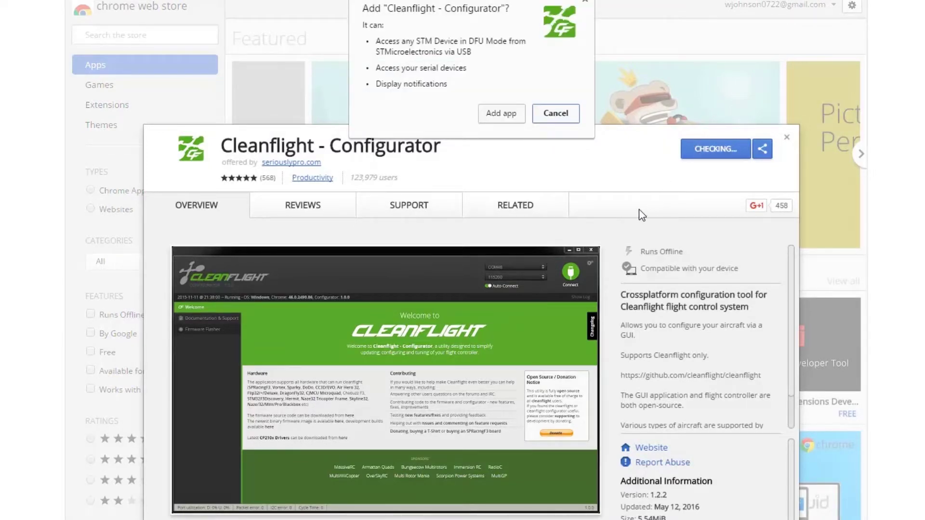
pyautogui.click(515, 115)
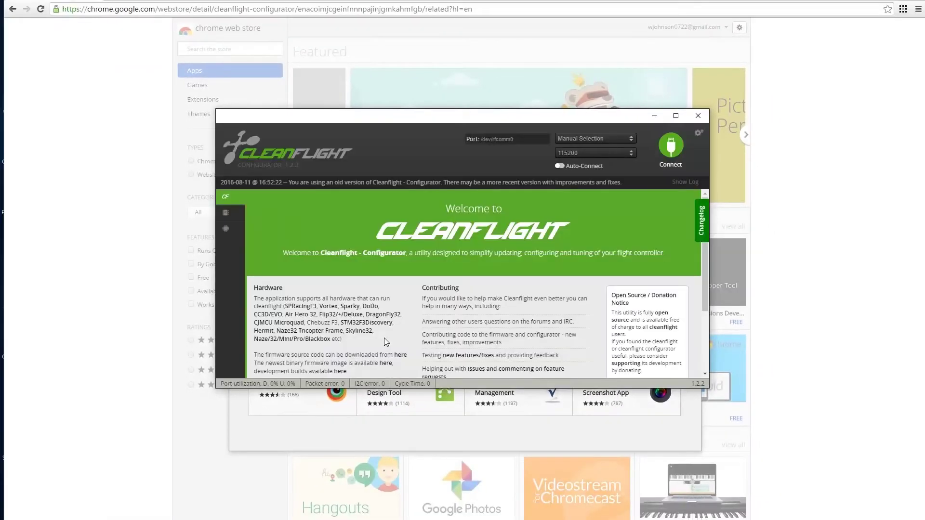
# Step: Maximize the configurator window and connect to the flight controller
pyautogui.click(683, 118)
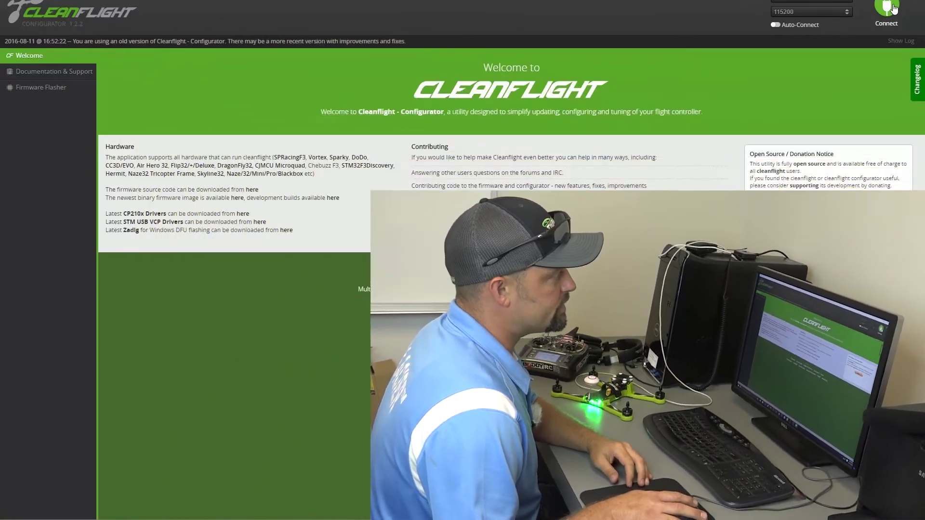
pyautogui.click(891, 8)
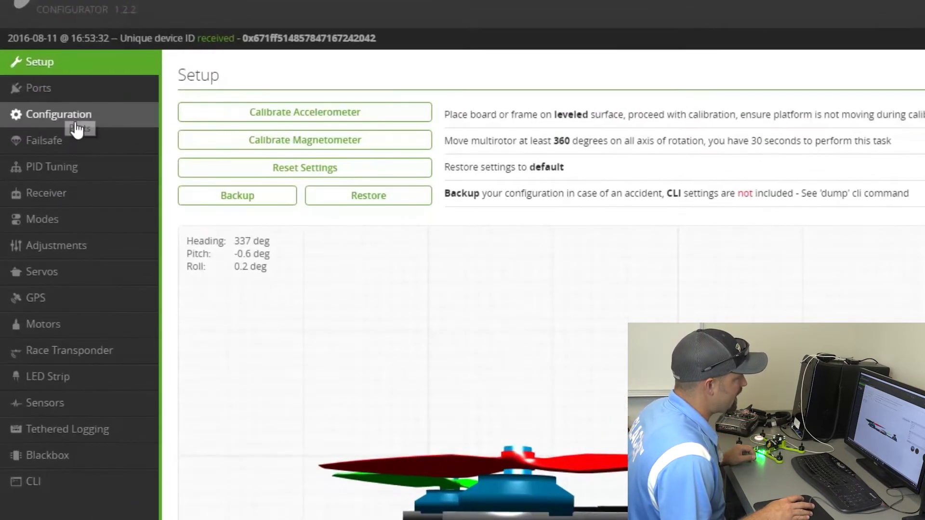
pyautogui.click(75, 123)
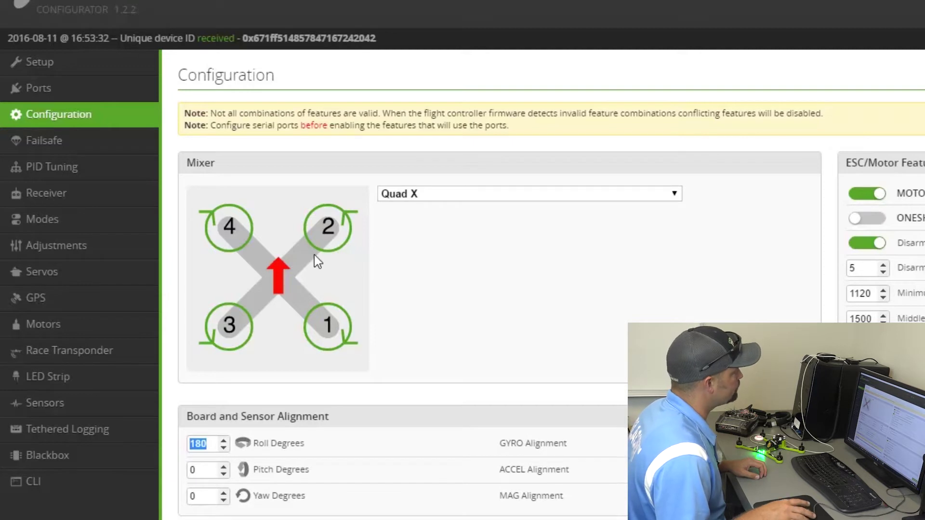
pyautogui.click(43, 63)
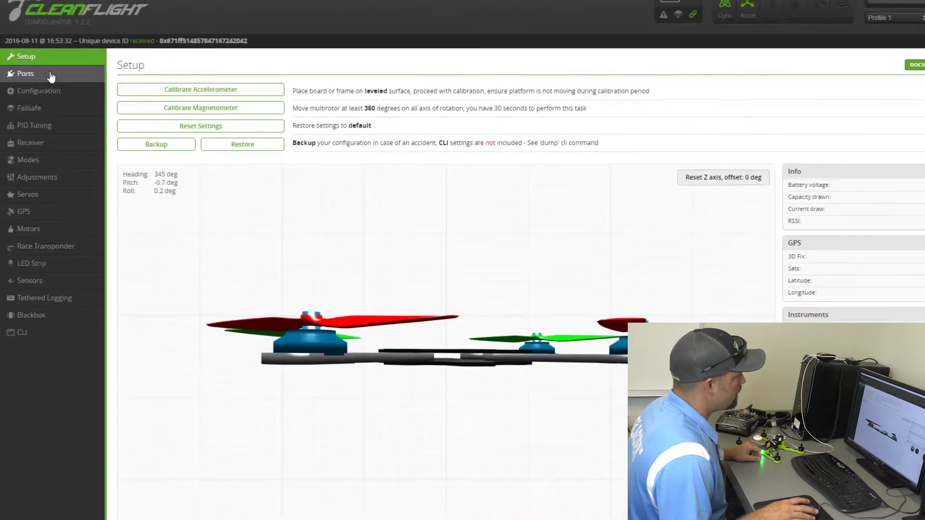
pyautogui.click(51, 74)
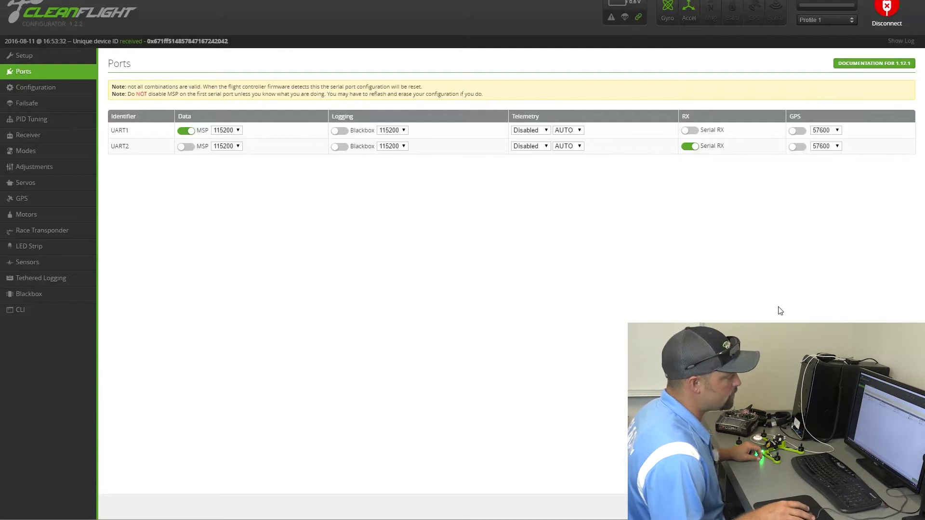
# Step: Switch to the Configuration tab showing RX_SERIAL receiver mode and Quad X mixer
pyautogui.click(67, 96)
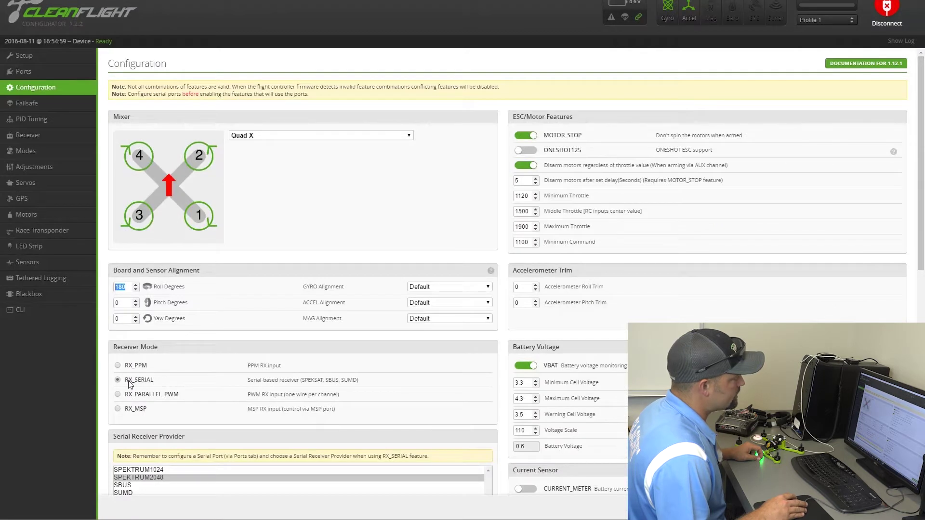
# Step: Select SPEKTRUM2048 as the Serial Receiver Provider further down the Configuration tab
pyautogui.scroll(-2, 170, 400)
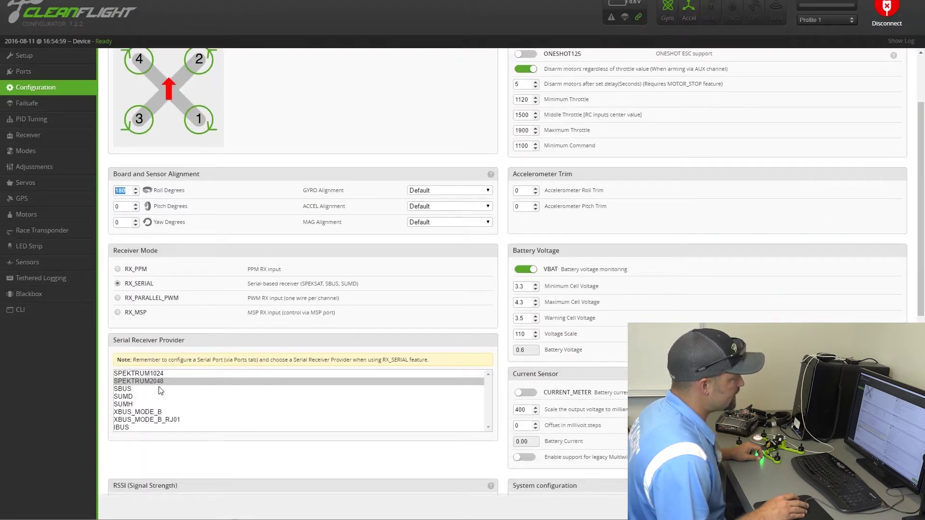
pyautogui.click(116, 382)
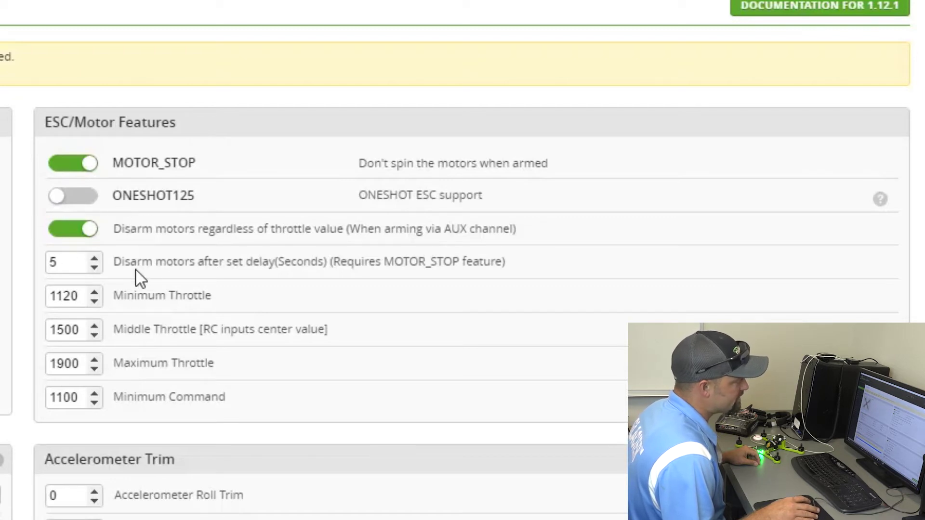
# Step: Keep ONESHOT125 off and set throttle to 1120 minimum, 1500 middle, 1900 maximum, 1100 minimum command
pyautogui.click(72, 198)
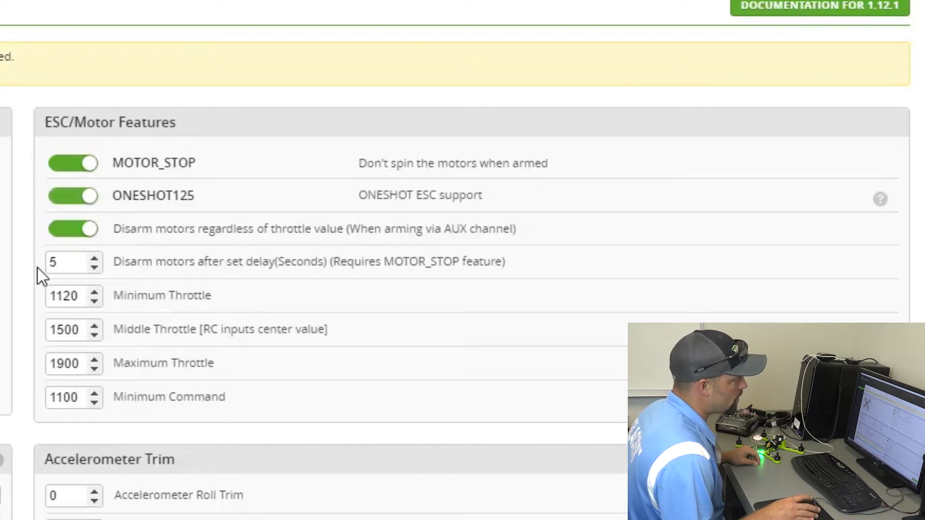
pyautogui.click(67, 201)
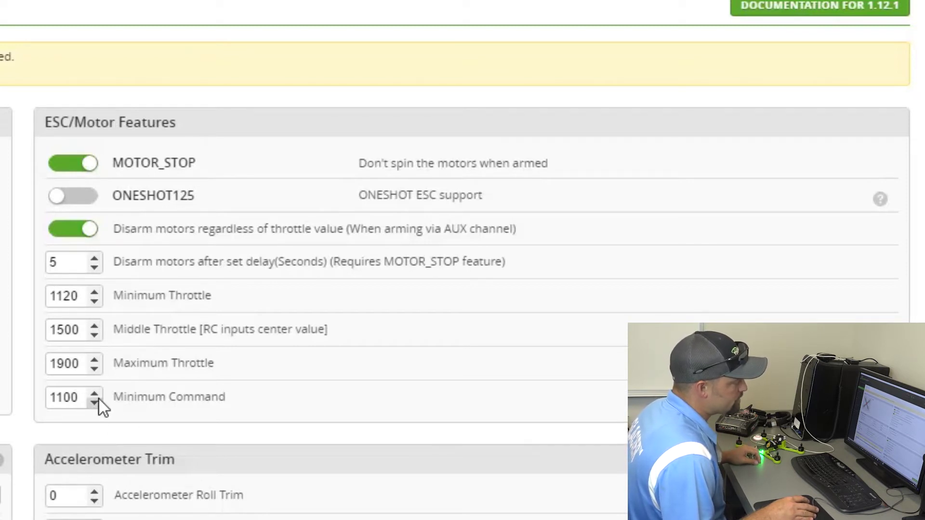
pyautogui.moveTo(79, 397); pyautogui.dragTo(33, 399)
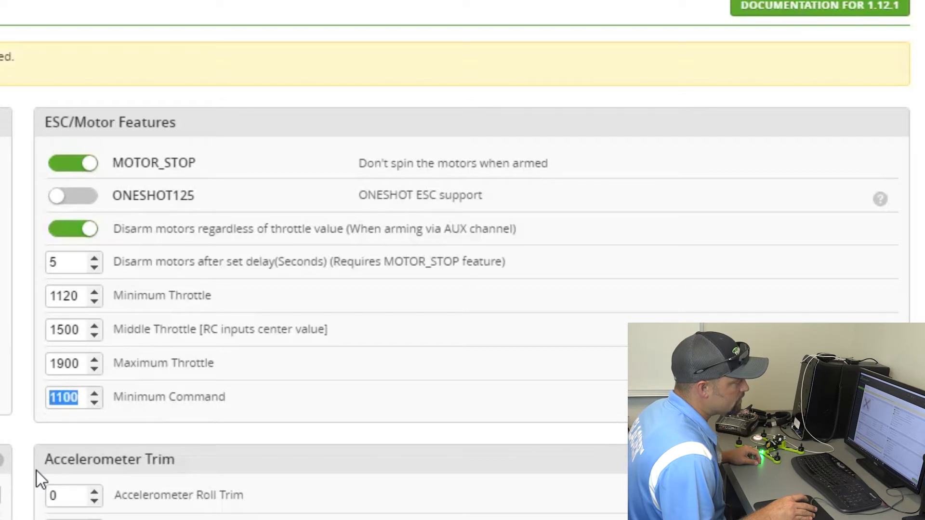
pyautogui.moveTo(83, 363); pyautogui.dragTo(16, 366)
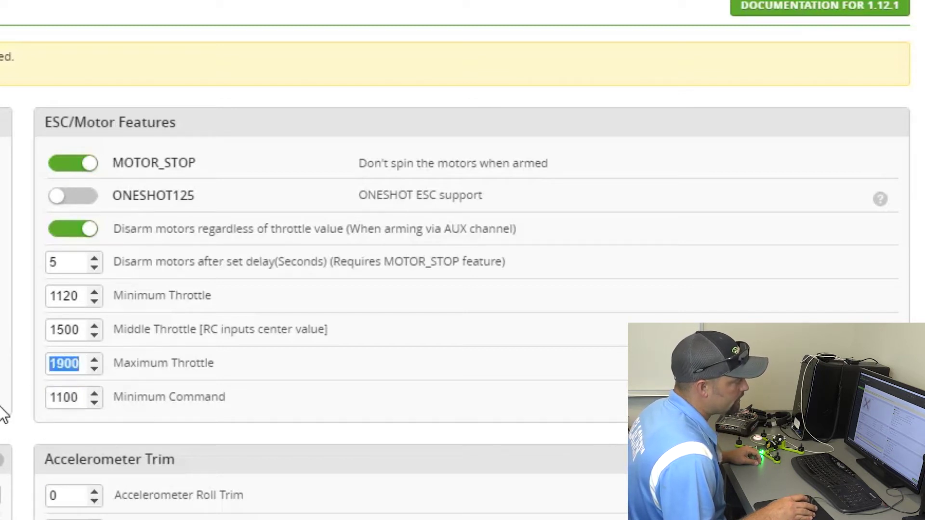
pyautogui.click(85, 329)
pyautogui.moveTo(85, 330); pyautogui.dragTo(13, 337)
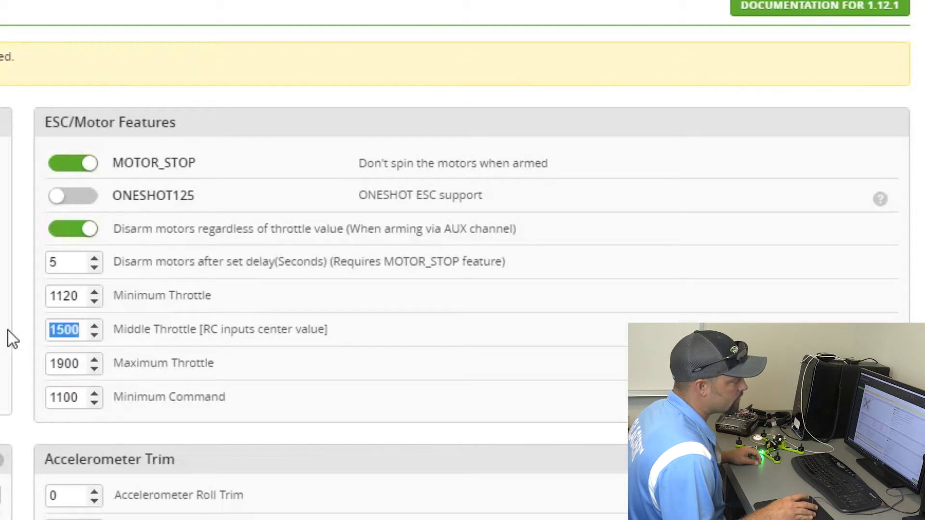
pyautogui.click(79, 295)
pyautogui.moveTo(80, 295); pyautogui.dragTo(43, 291)
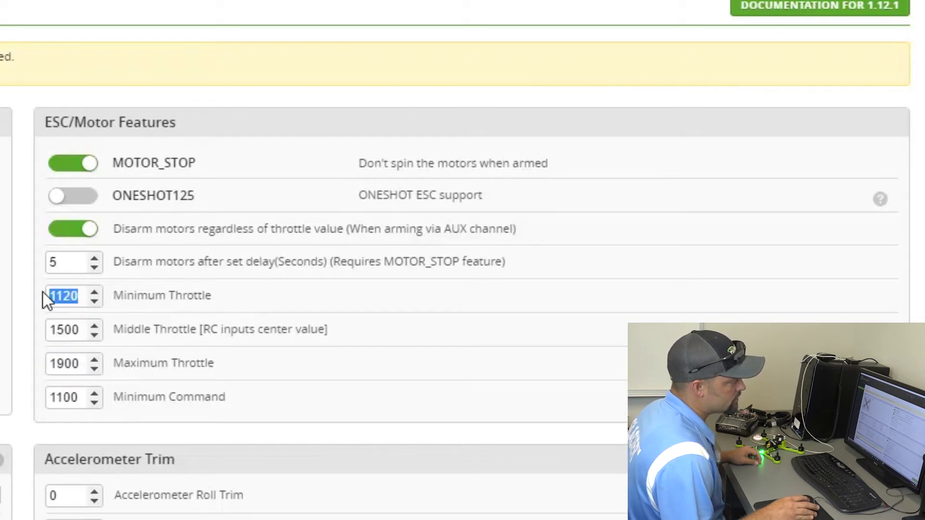
pyautogui.click(81, 295)
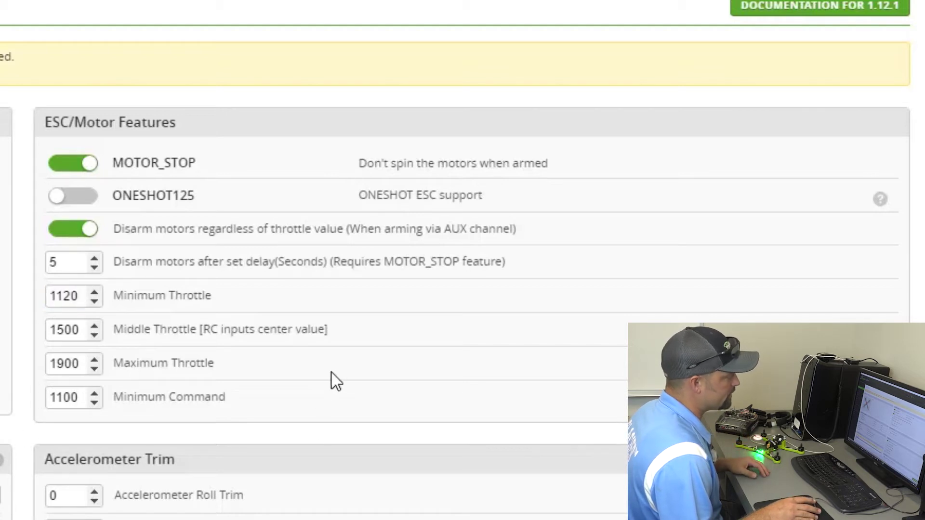
pyautogui.scroll(-5, 259, 405)
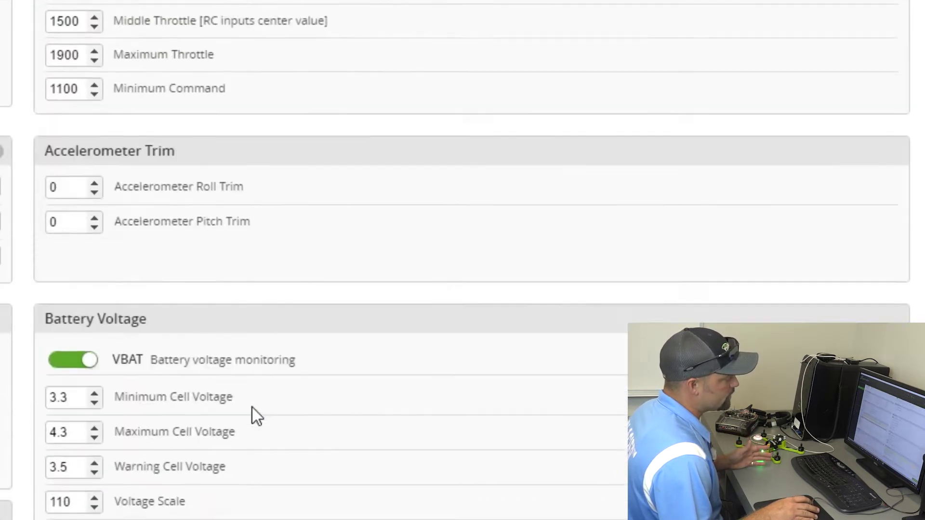
# Step: Scroll through the remaining Configuration panels, then open the Failsafe tab
pyautogui.scroll(-5, 252, 407)
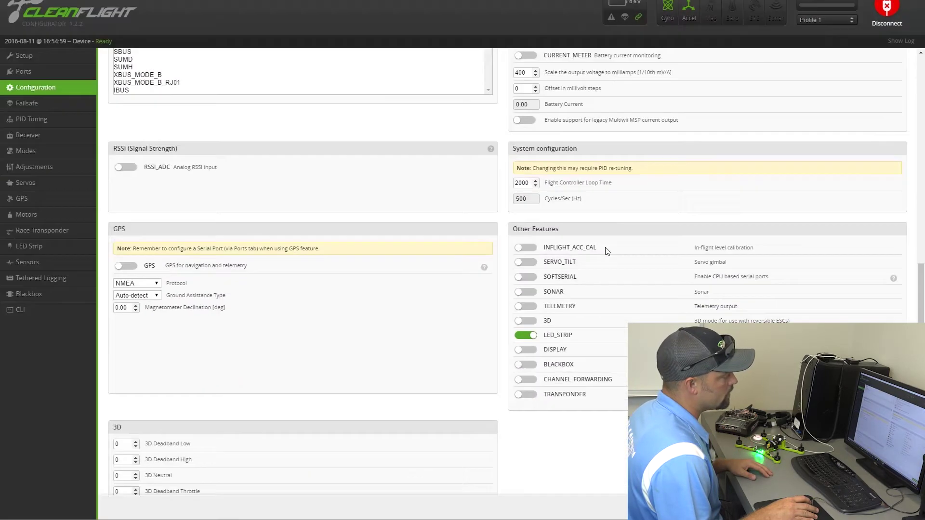
pyautogui.scroll(-1, 540, 337)
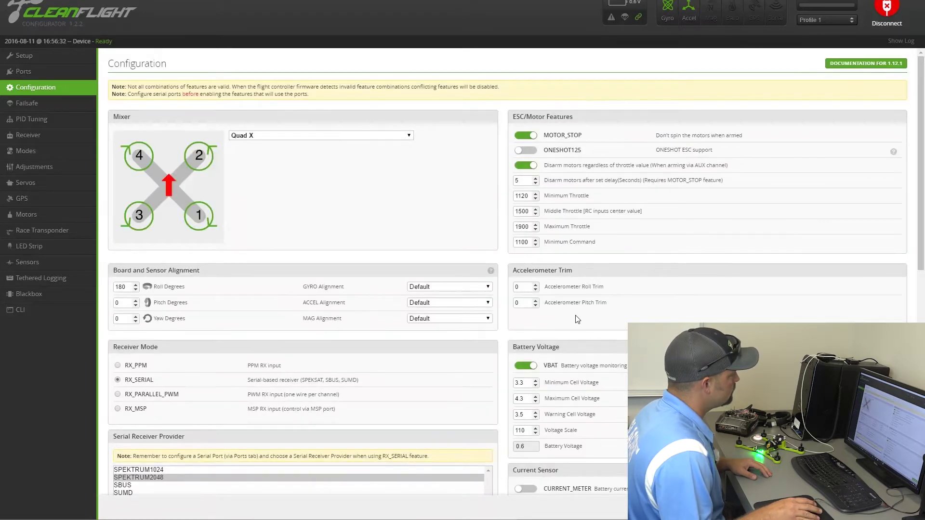
pyautogui.scroll(-3, 575, 322)
pyautogui.scroll(-6, 575, 322)
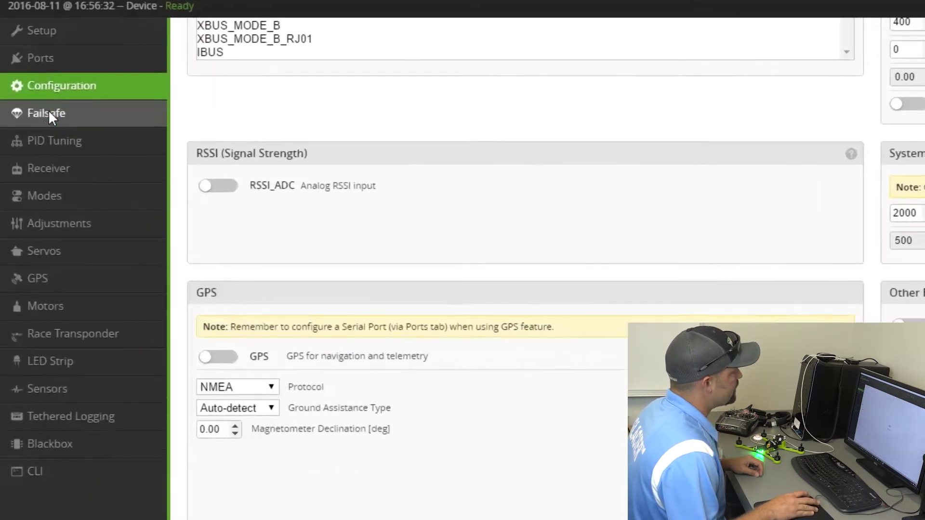
pyautogui.click(49, 115)
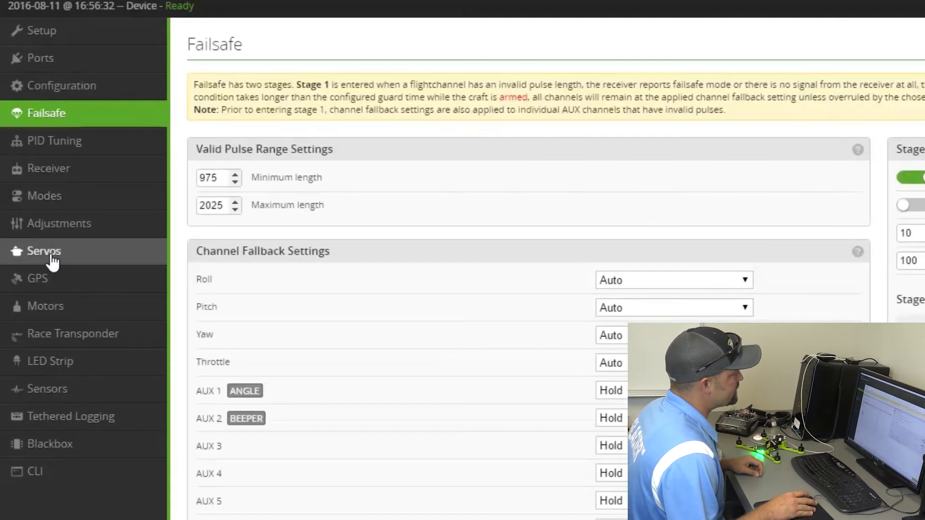
# Step: Open PID Tuning to view roll, pitch and yaw rates of 0.50, 0.50 and 0.60
pyautogui.click(73, 143)
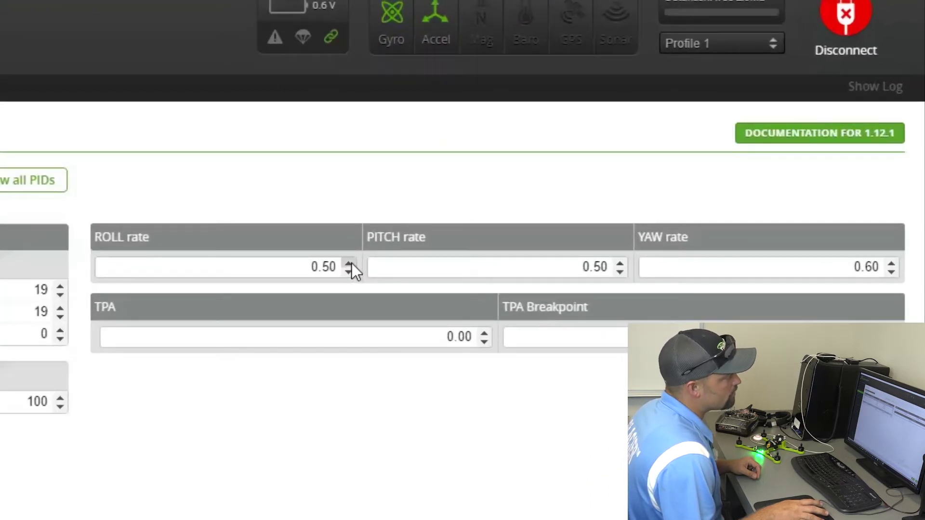
pyautogui.moveTo(321, 266); pyautogui.dragTo(341, 265)
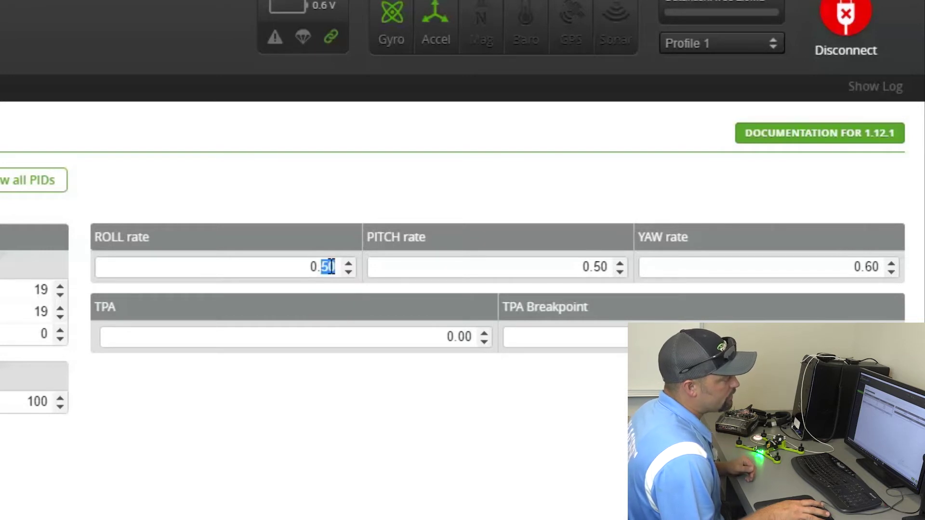
pyautogui.click(294, 269)
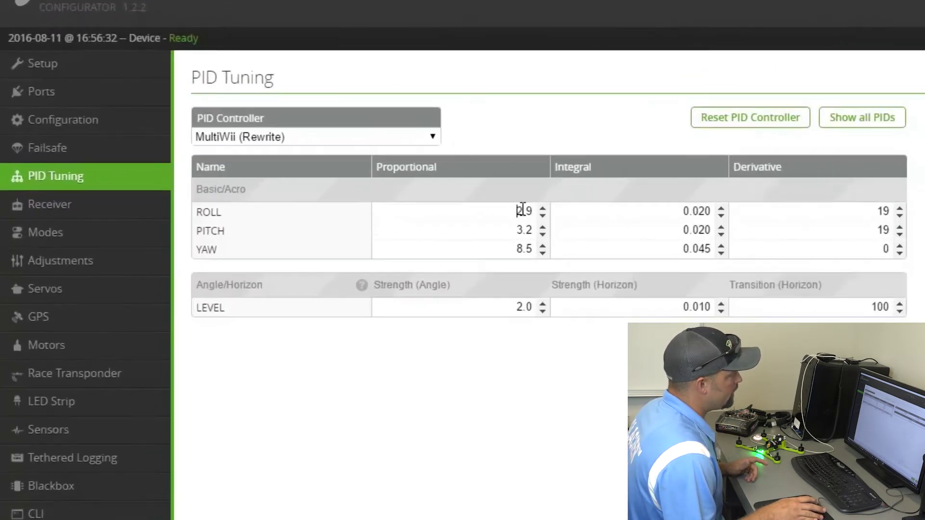
# Step: Check the proportional values: ROLL 2.9, PITCH 3.2, YAW 8.5
pyautogui.doubleClick(295, 138)
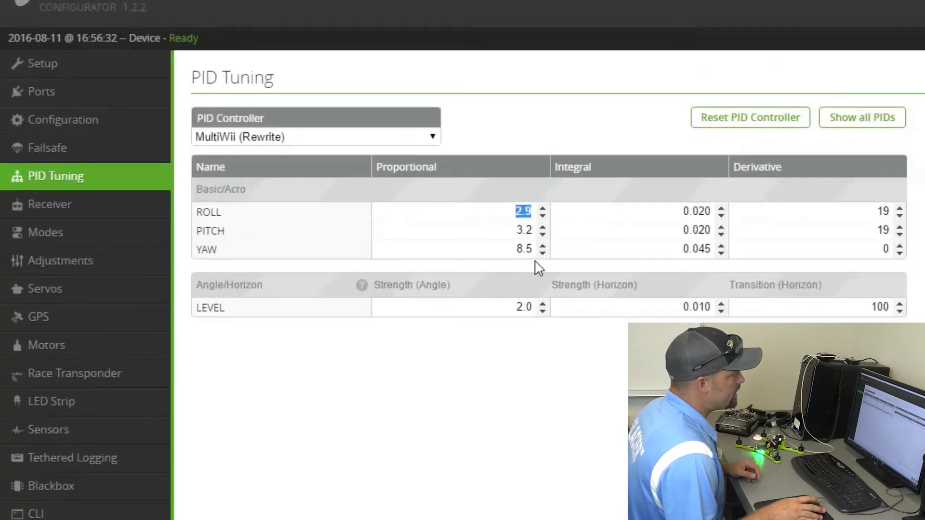
pyautogui.doubleClick(524, 231)
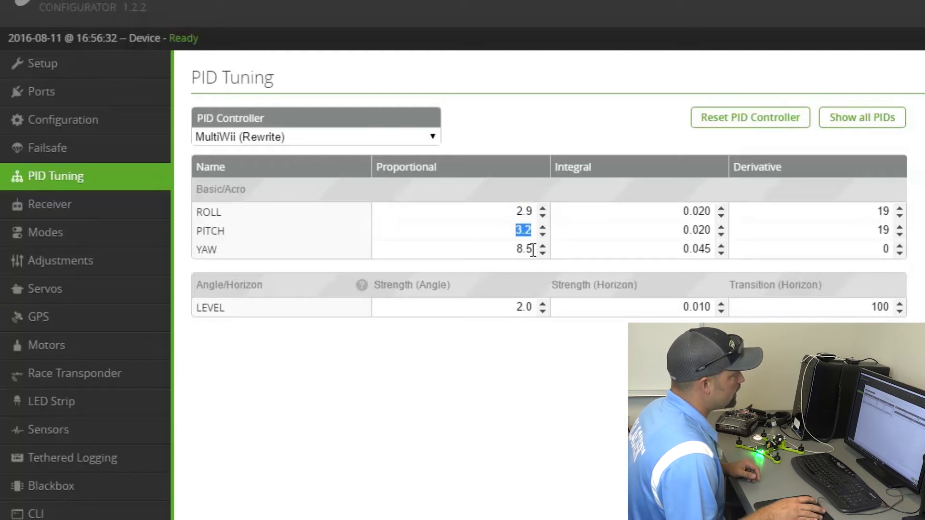
pyautogui.doubleClick(522, 250)
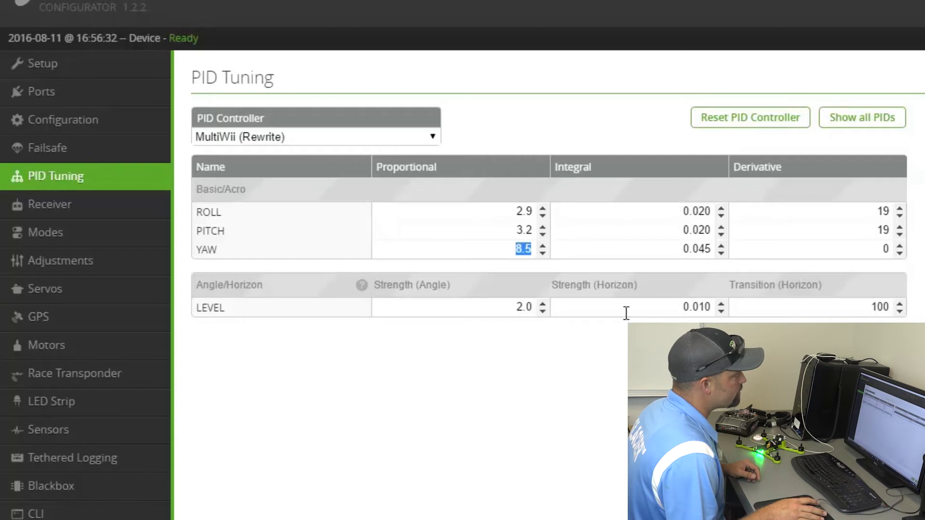
# Step: Inspect the PITCH integral value 0.020 without changing it, then go to Receiver
pyautogui.click(702, 226)
pyautogui.moveTo(700, 229); pyautogui.dragTo(711, 230)
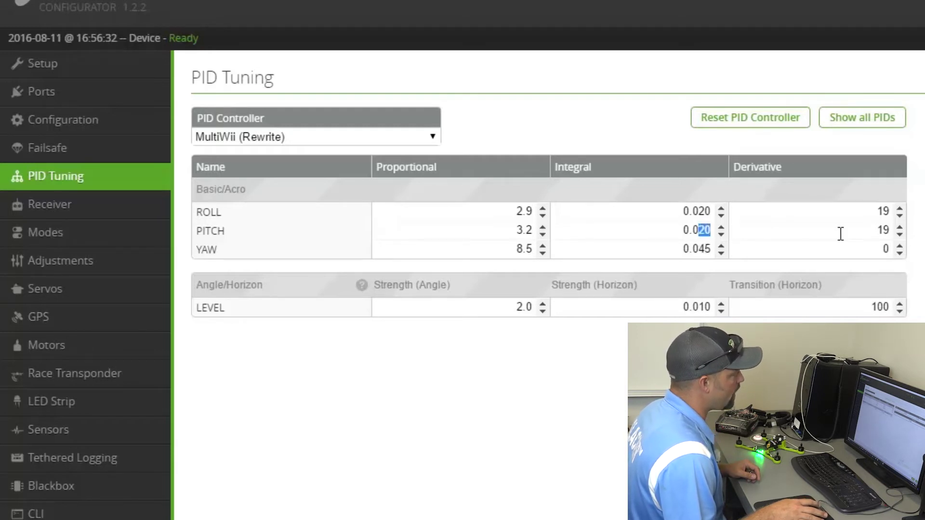
pyautogui.click(735, 162)
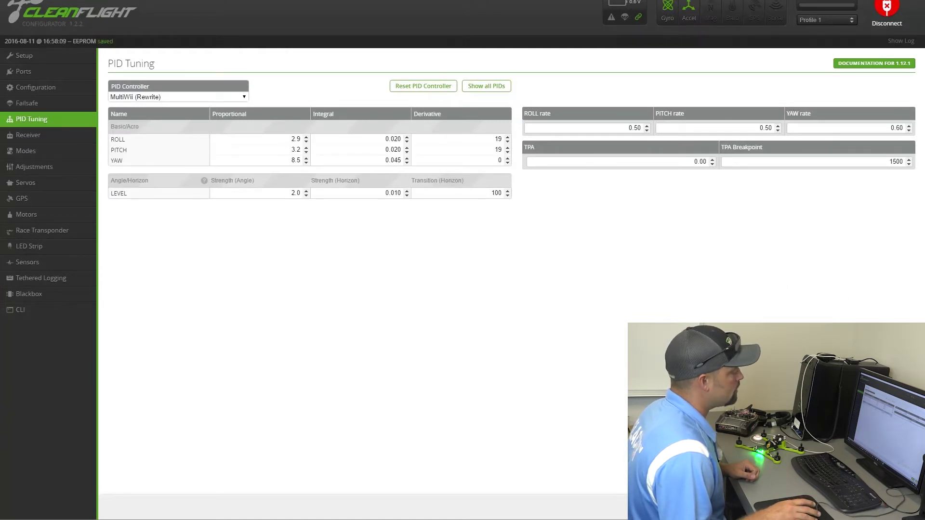
pyautogui.click(40, 138)
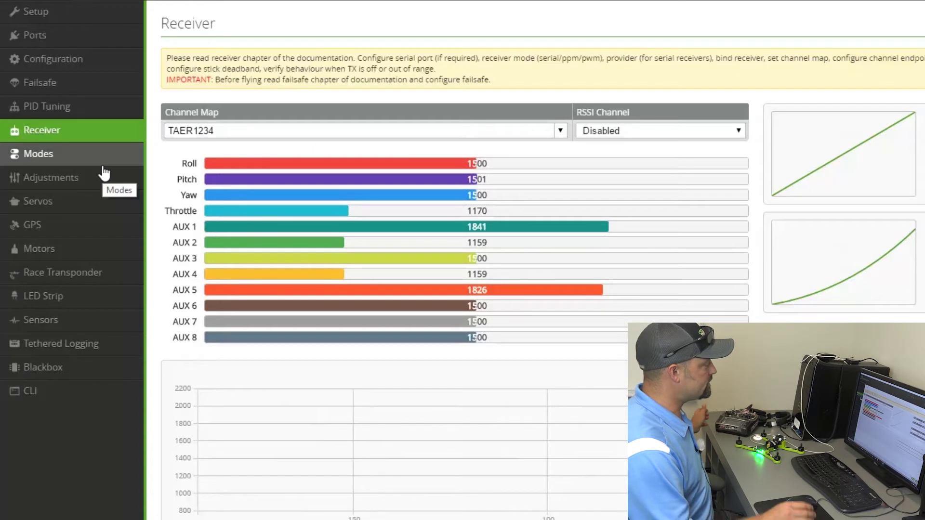
# Step: Look at the Channel Map presets and keep TAER1234 as the channel map
pyautogui.click(560, 130)
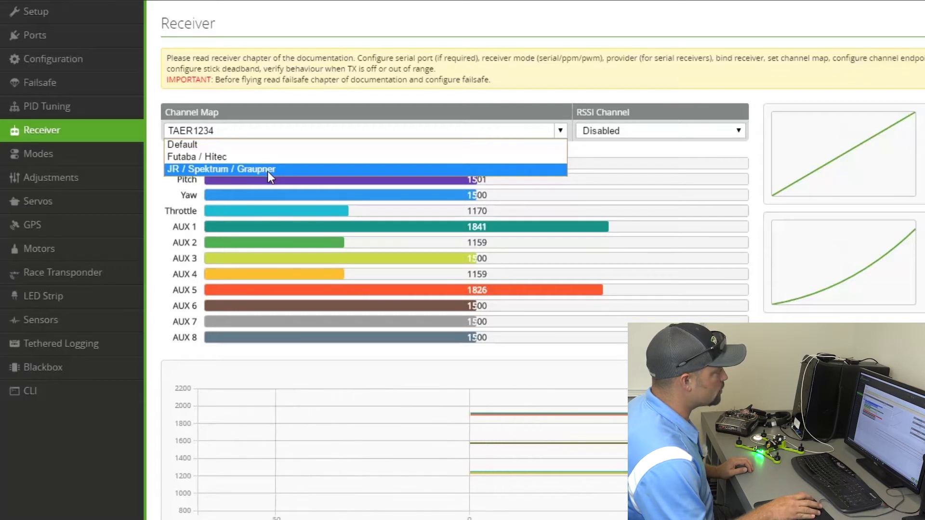
pyautogui.click(344, 133)
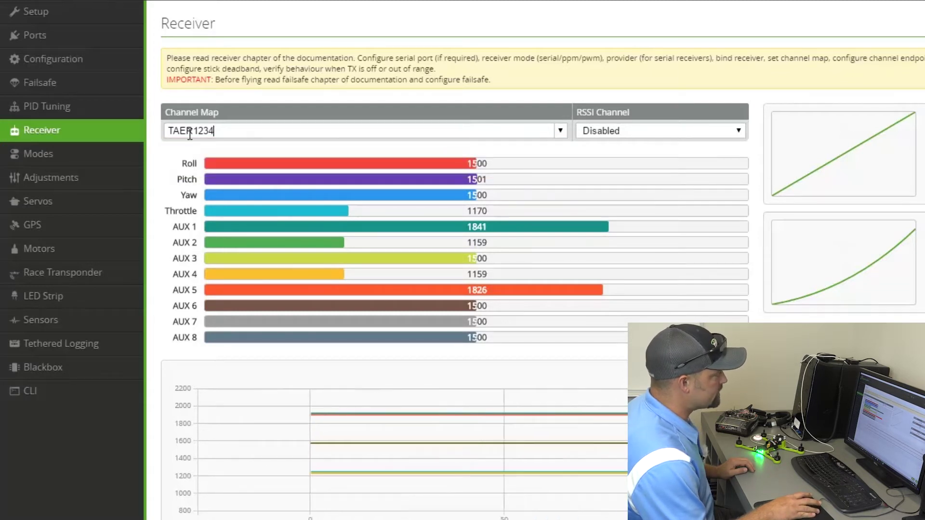
pyautogui.moveTo(168, 130); pyautogui.dragTo(175, 129)
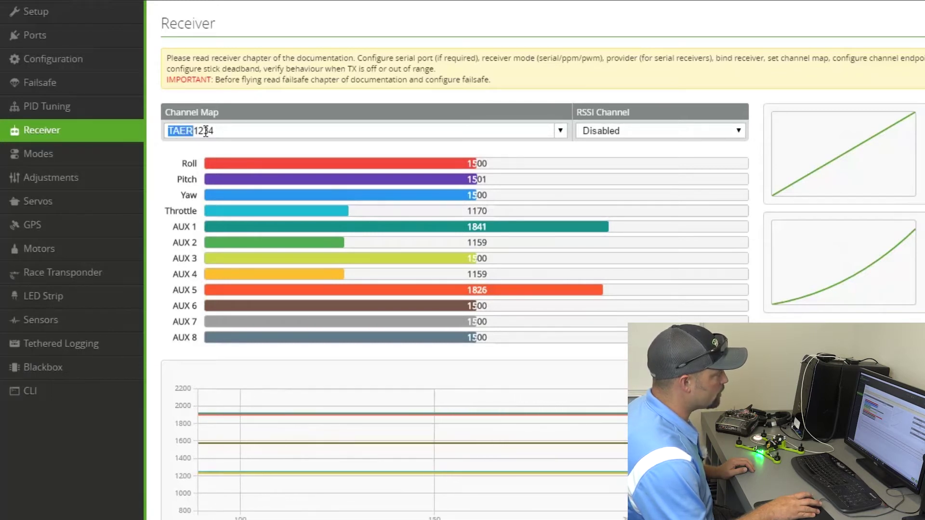
pyautogui.click(283, 131)
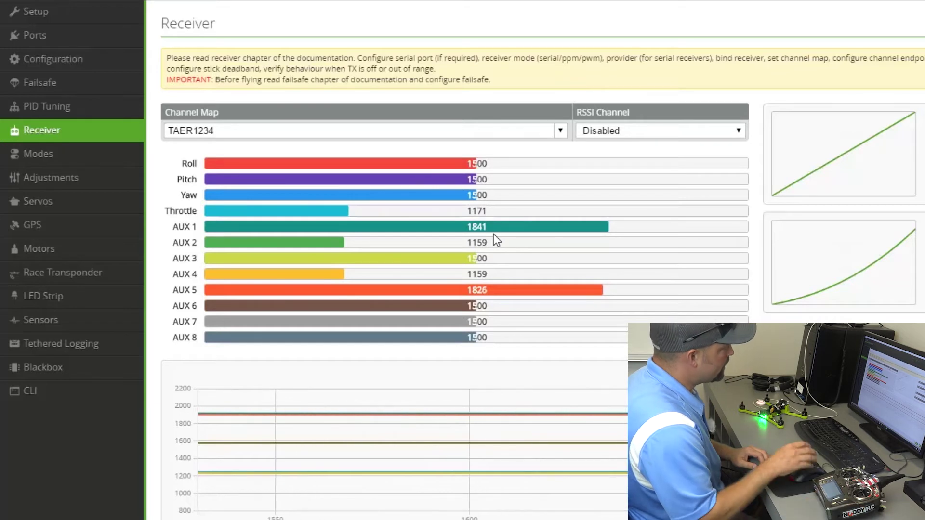
pyautogui.click(63, 60)
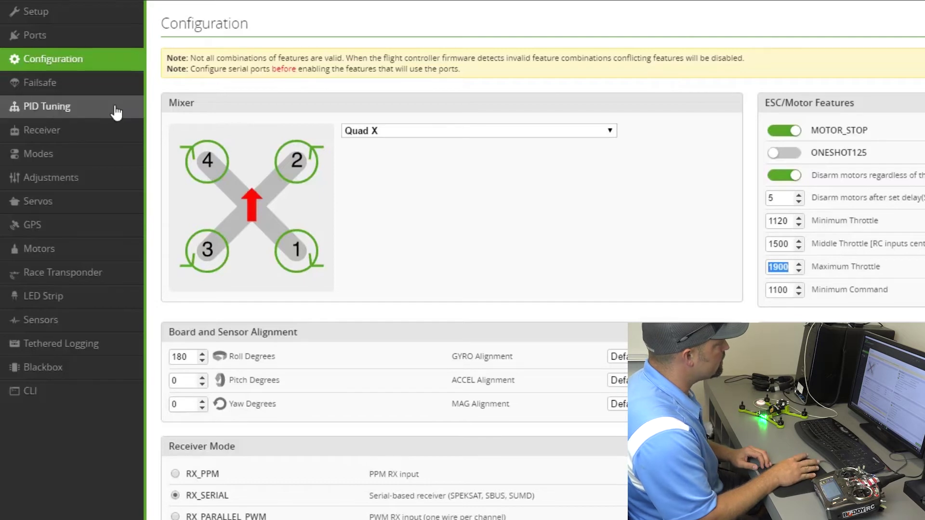
pyautogui.click(42, 131)
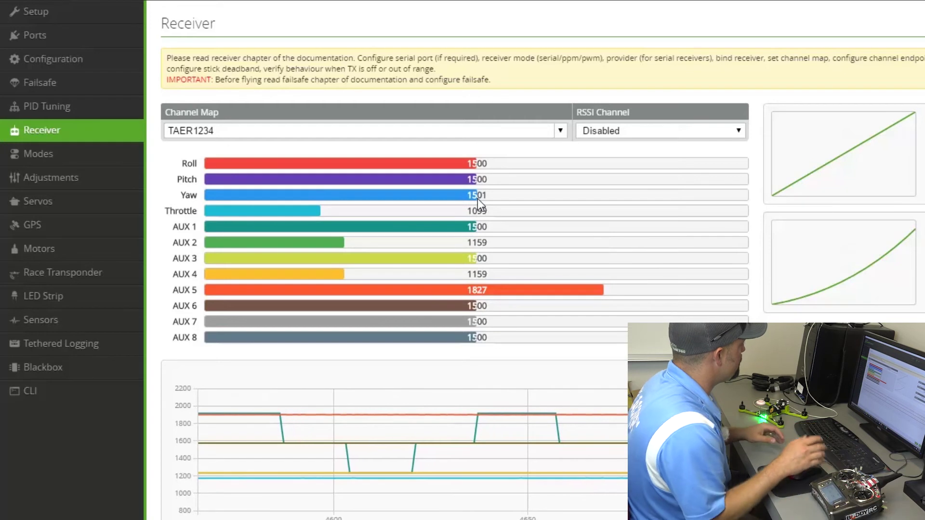
# Step: Go to the Modes tab to review the flight mode assignments
pyautogui.click(46, 153)
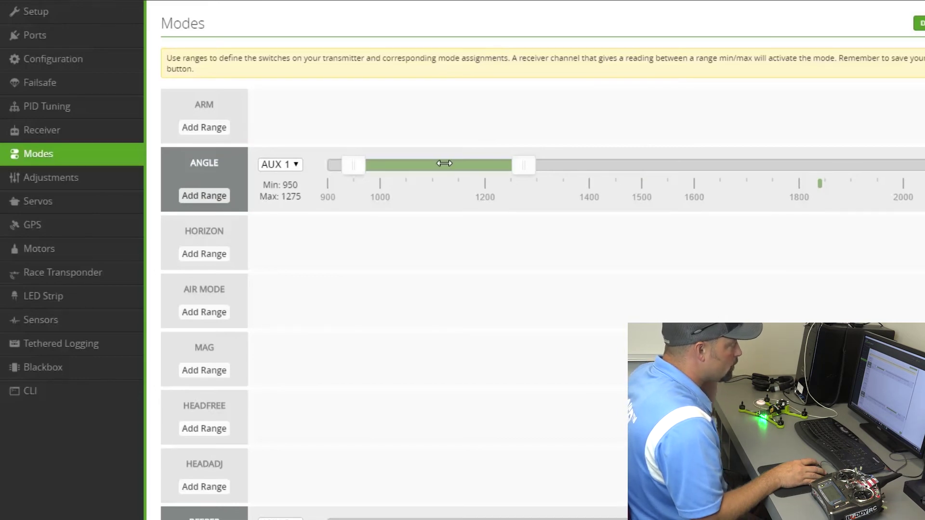
# Step: Shift the ANGLE range on AUX 1 up to 1675–2000
pyautogui.moveTo(429, 163); pyautogui.dragTo(811, 166)
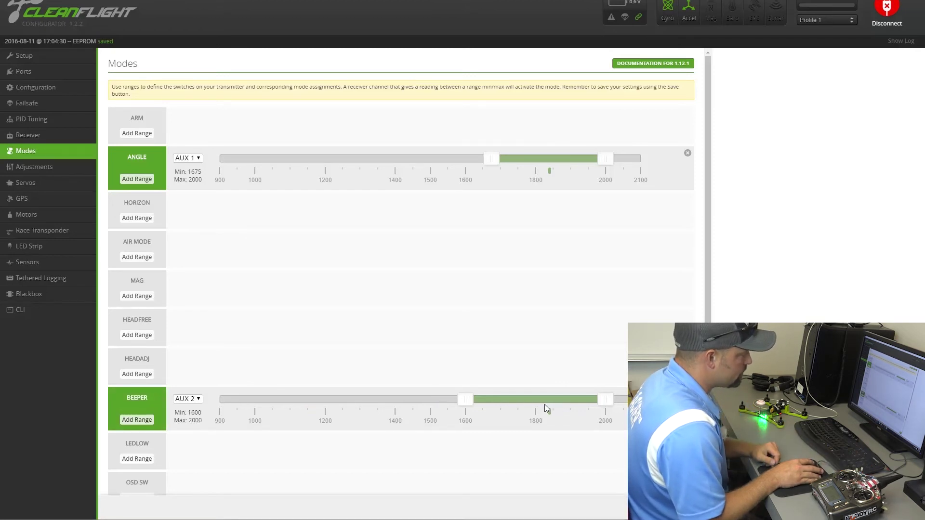
# Step: Move the BEEPER range on AUX 2 down to 950–1350, then go to Adjustments
pyautogui.moveTo(565, 400); pyautogui.dragTo(321, 405)
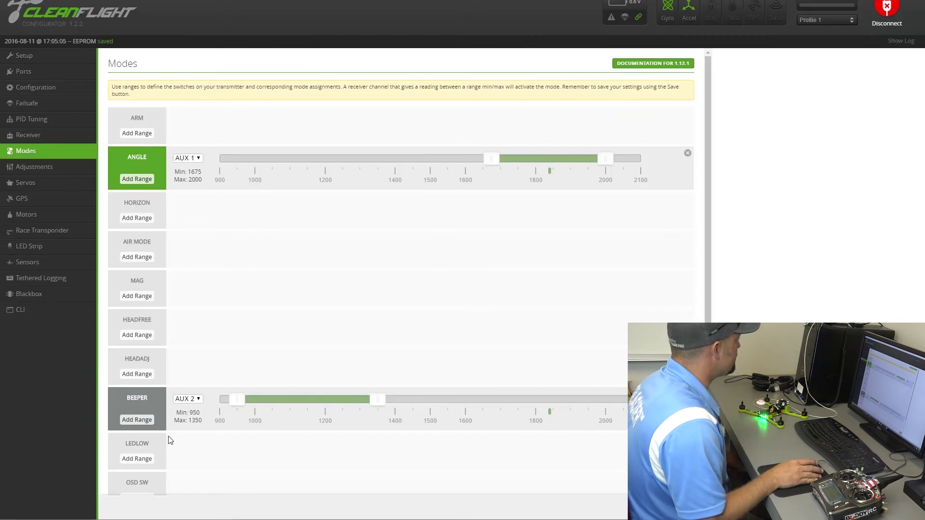
pyautogui.click(32, 169)
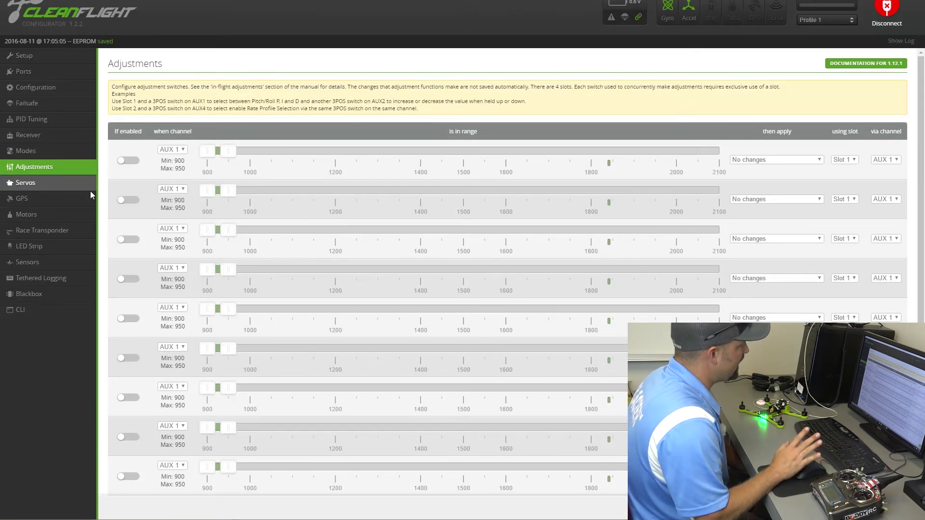
# Step: Browse Servos, GPS, Race Transponder, LED Strip, Sensors, Tethered Logging and Blackbox, ending on Motors
pyautogui.click(55, 188)
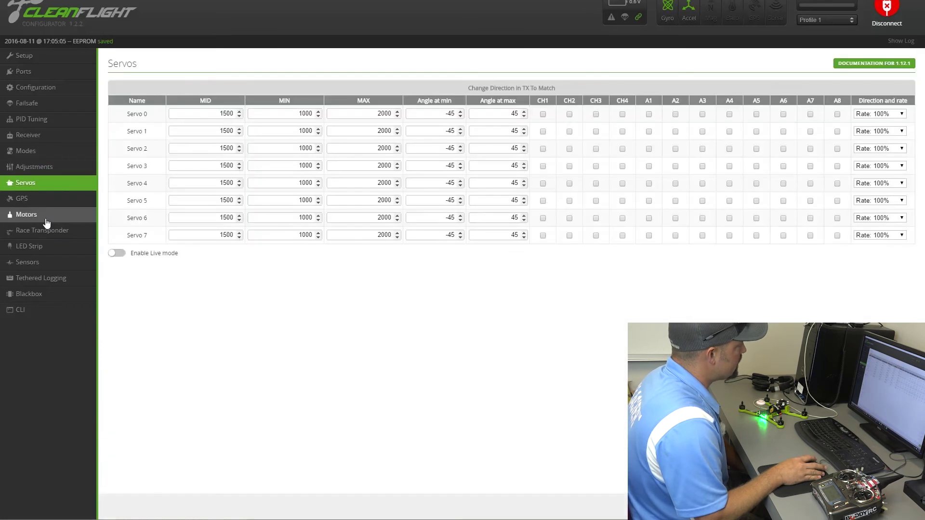
pyautogui.click(56, 200)
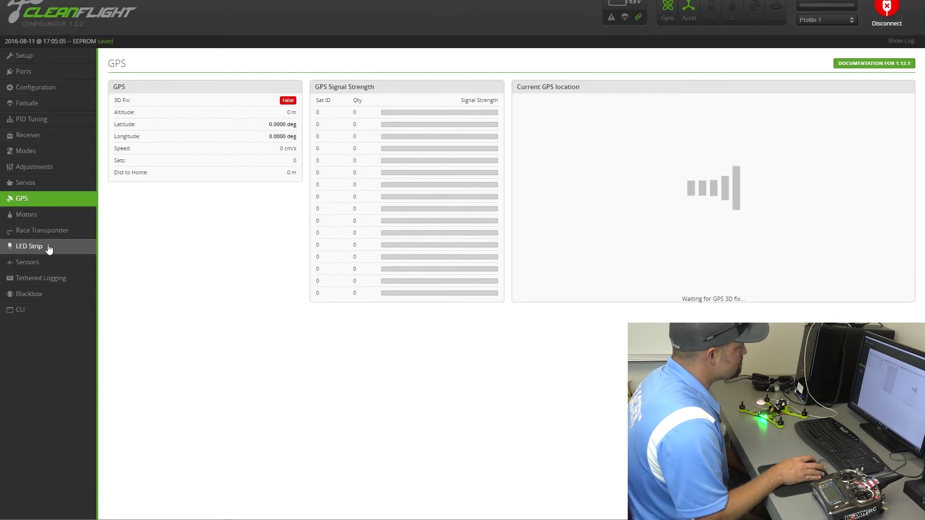
pyautogui.click(63, 233)
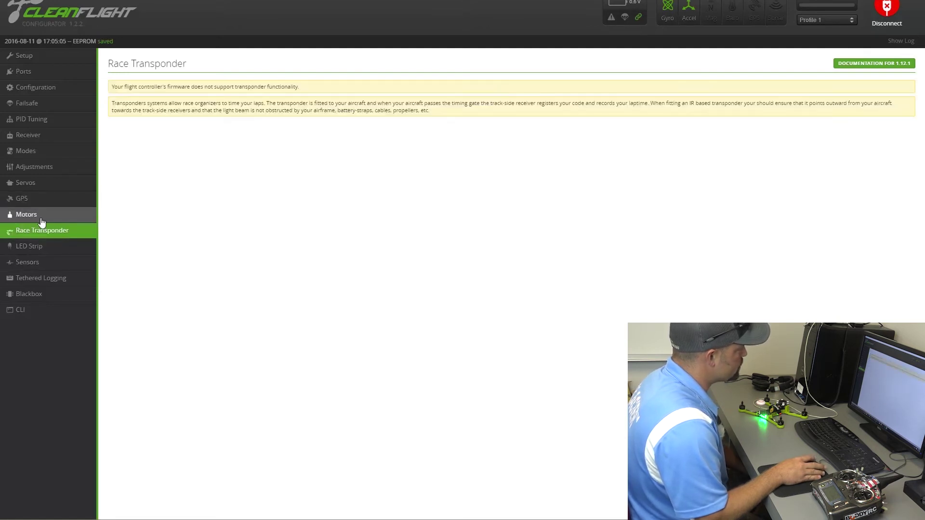
pyautogui.click(52, 246)
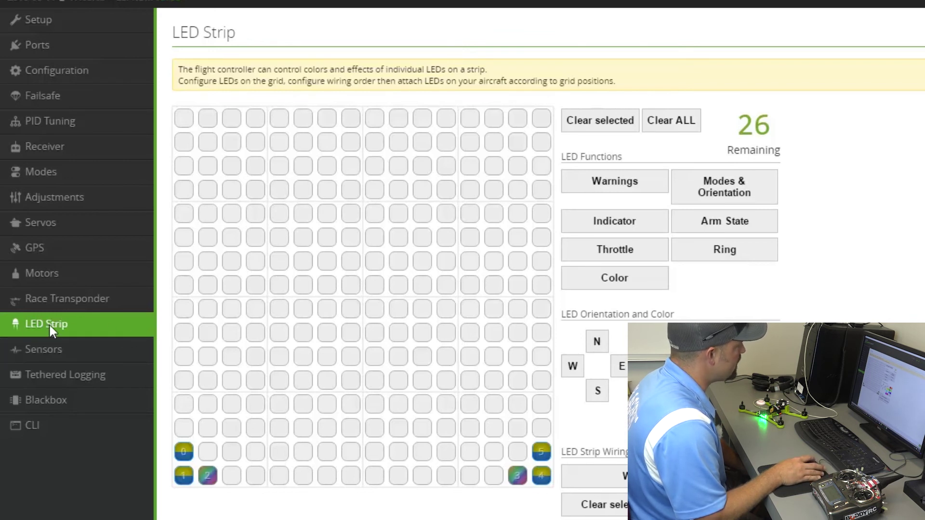
pyautogui.click(46, 350)
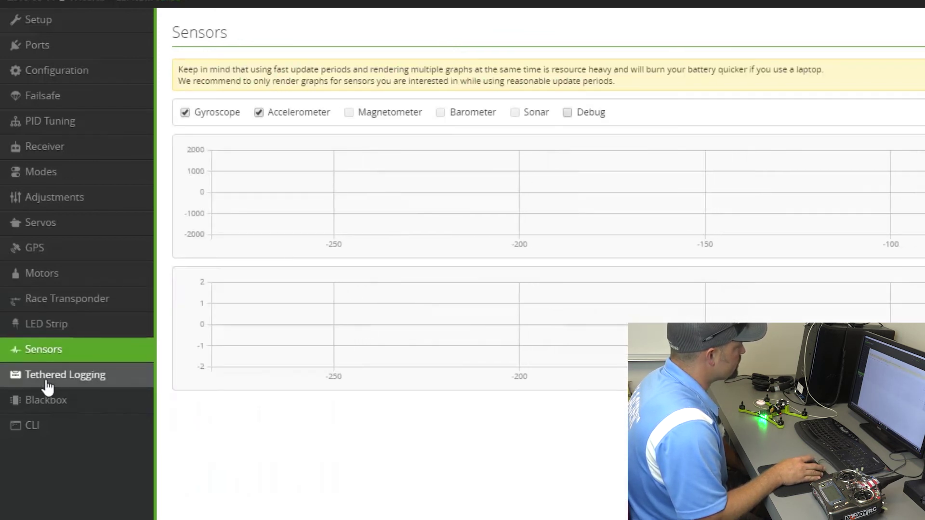
pyautogui.click(66, 378)
pyautogui.click(55, 409)
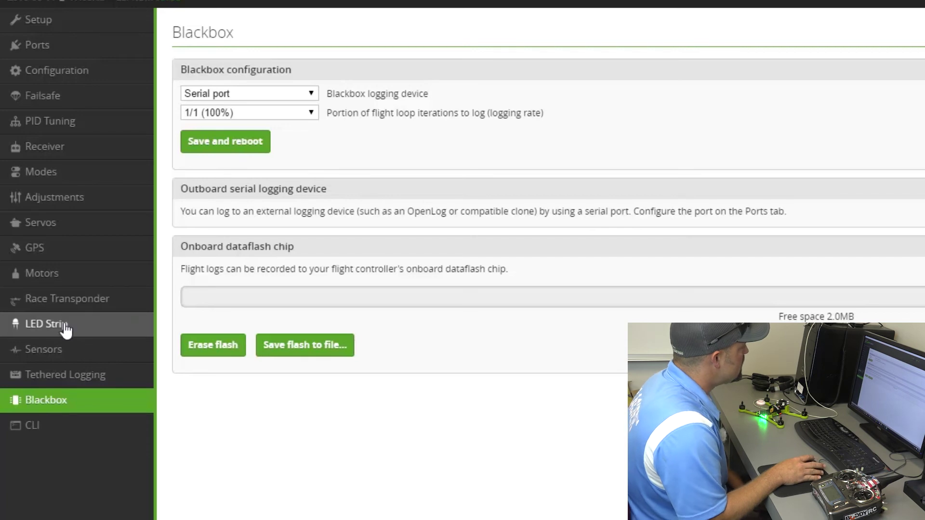
pyautogui.click(61, 278)
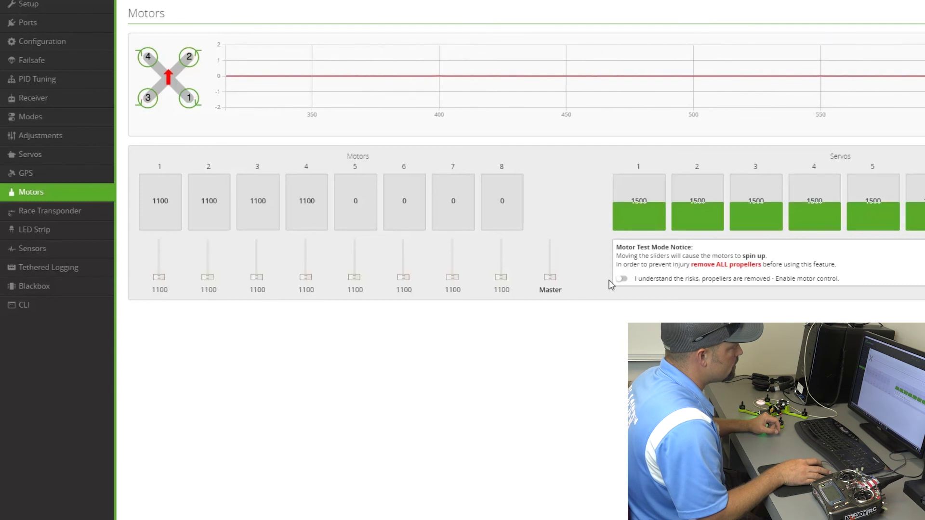
# Step: Enable motor control and raise motors 1–4 to full throttle, 1900
pyautogui.click(622, 279)
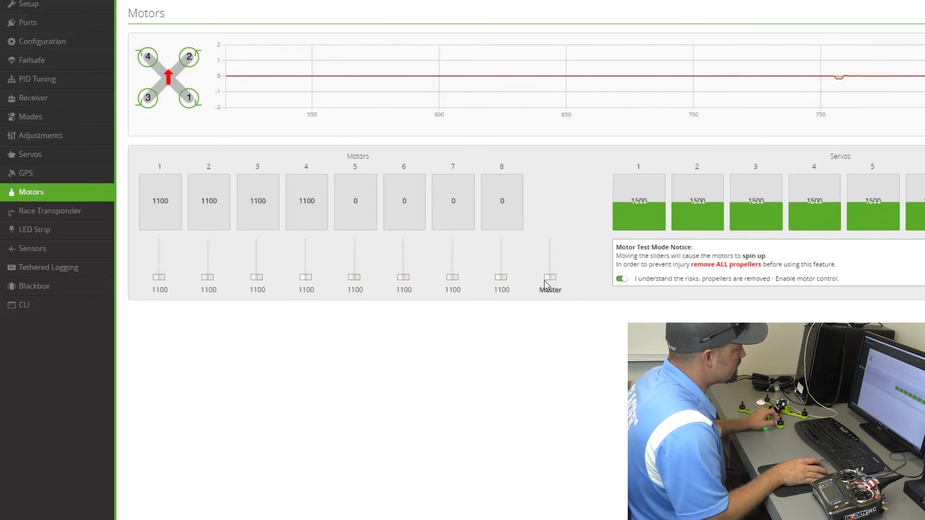
pyautogui.moveTo(550, 281); pyautogui.dragTo(555, 226)
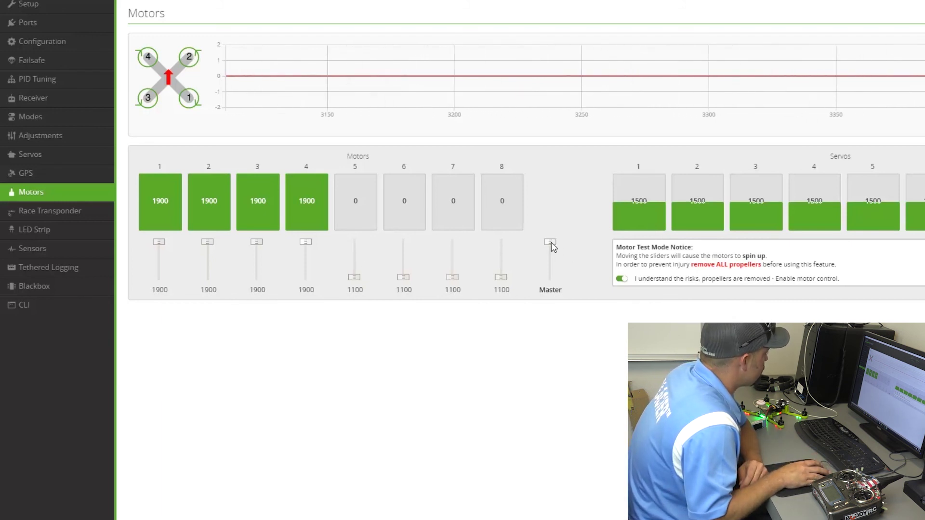
# Step: Drop motors 1–4 to minimum throttle, then nudge the Master slider to spin them slowly
pyautogui.moveTo(552, 245); pyautogui.dragTo(552, 313)
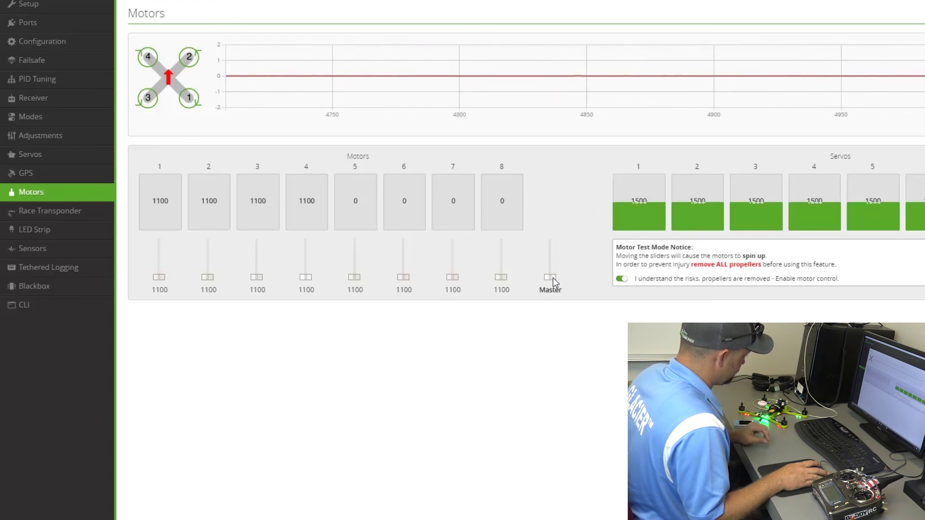
pyautogui.moveTo(553, 278); pyautogui.dragTo(553, 277)
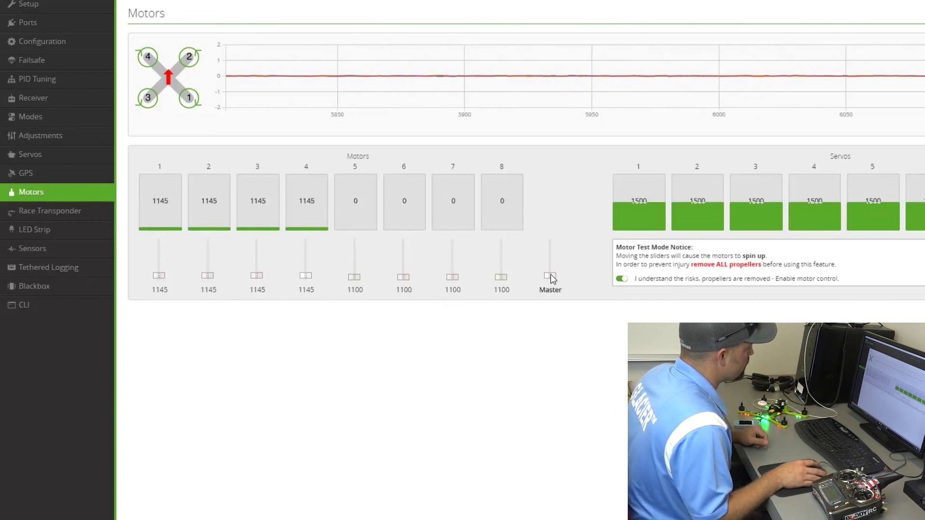
# Step: Pull the Master slider back down so motors 1–4 stop at 1100
pyautogui.moveTo(551, 275); pyautogui.dragTo(551, 289)
# Step: Disable motor control, leaving all eight motor outputs at 1100
pyautogui.click(620, 279)
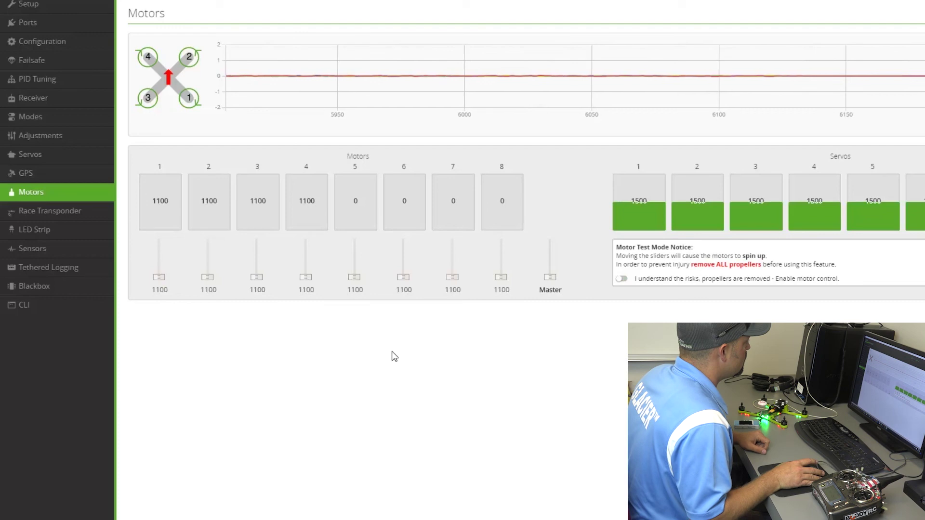